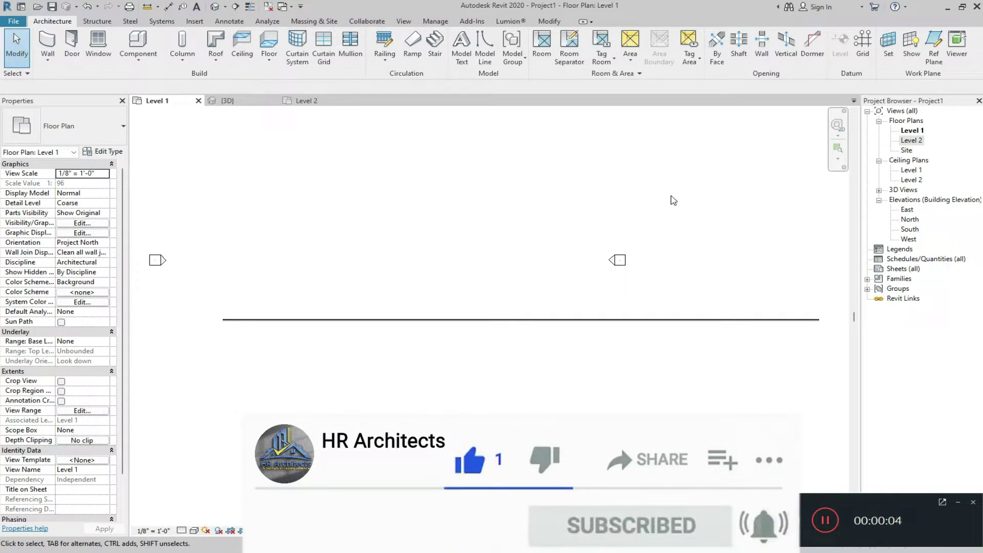
Close the {3D} view tab, leaving the Level 1 and Level 2 plans open.
{"action": "left_click", "coordinate": [960, 502]}
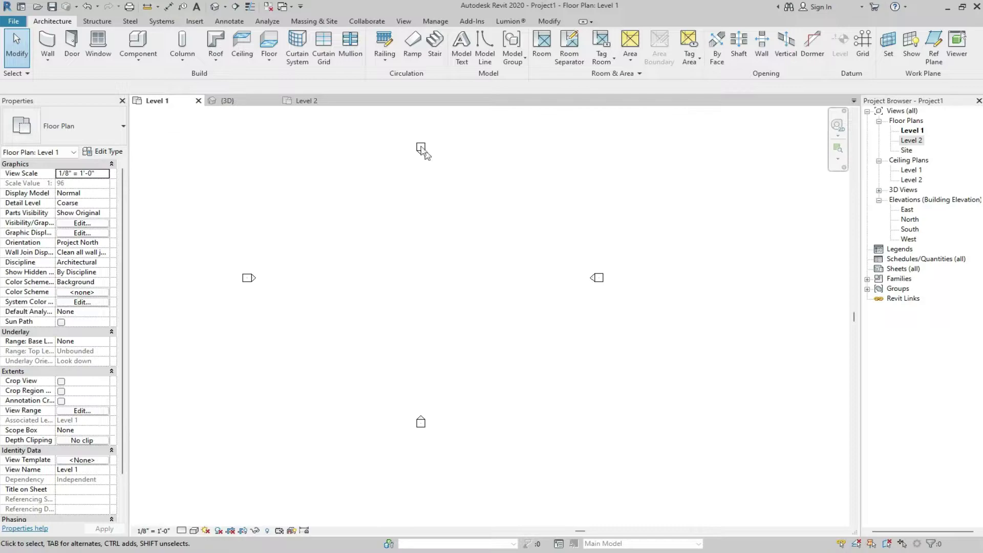
{"action": "scroll", "coordinate": [517, 259], "scroll_direction": "down", "scroll_amount": 1}
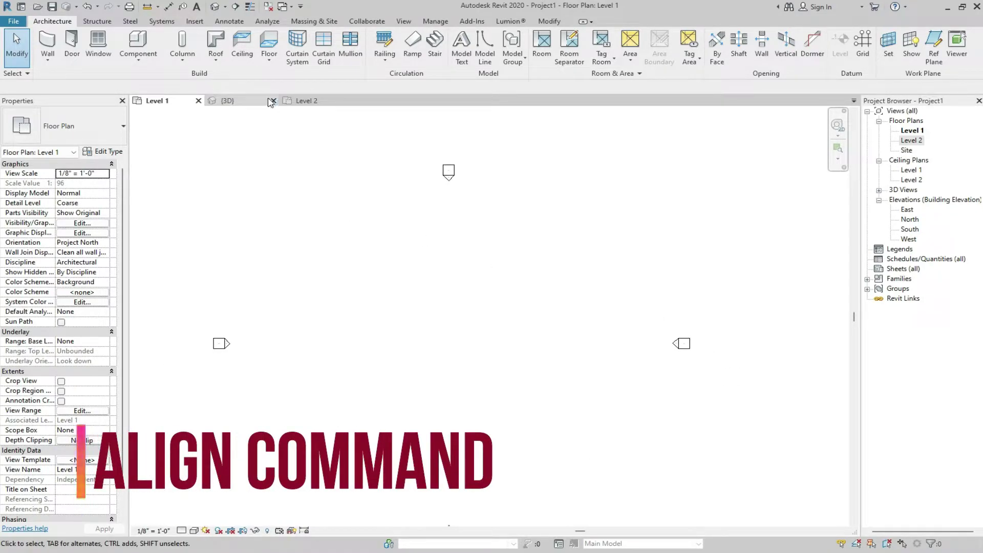
{"action": "left_click", "coordinate": [251, 105]}
Close the Level 2 view tab so only the Level 1 plan remains.
{"action": "left_click", "coordinate": [273, 101]}
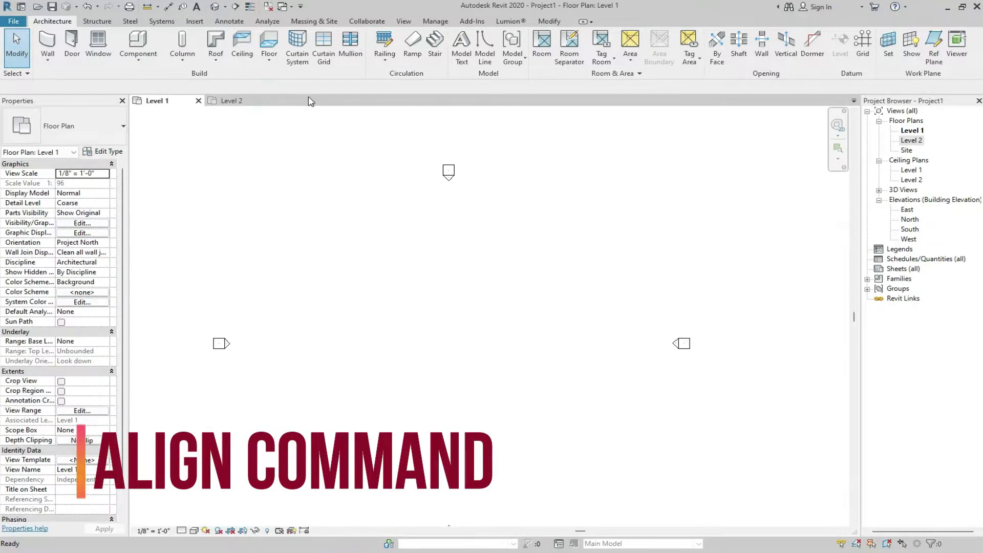
{"action": "left_click", "coordinate": [274, 101]}
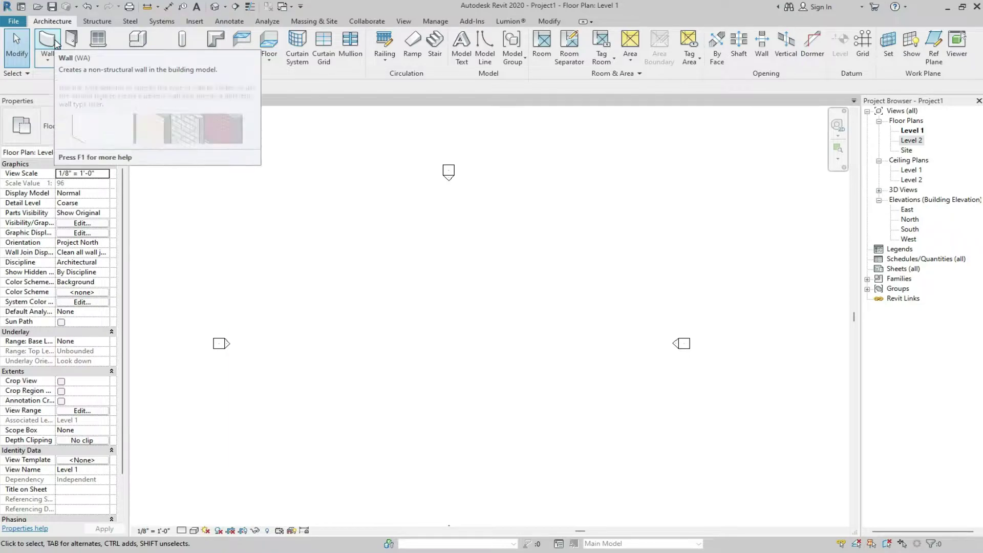
Start Generic - 8" walls with a 27' top wall, a short step down, and a 22' wall.
{"action": "left_click", "coordinate": [56, 45]}
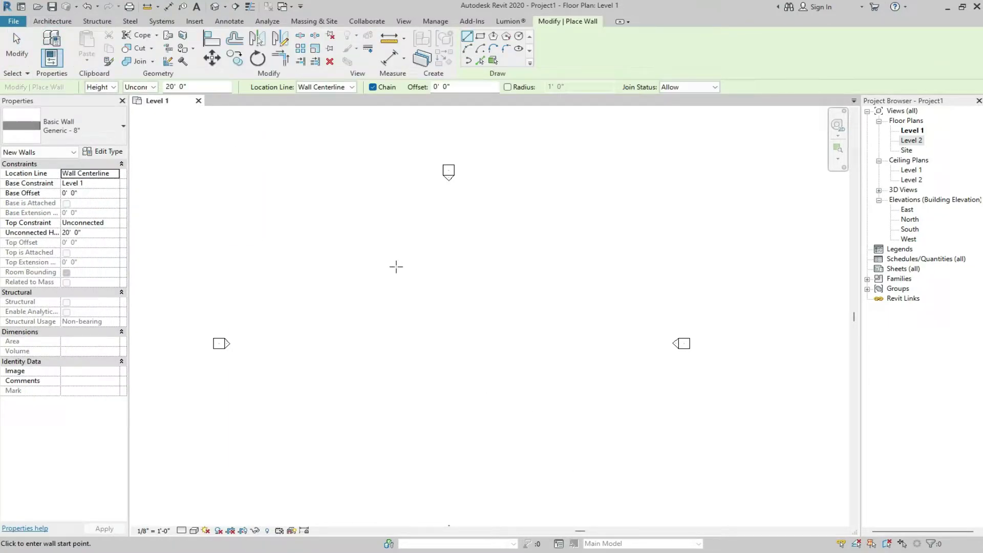
{"action": "scroll", "coordinate": [397, 276], "scroll_direction": "up", "scroll_amount": 2}
{"action": "left_click", "coordinate": [382, 292]}
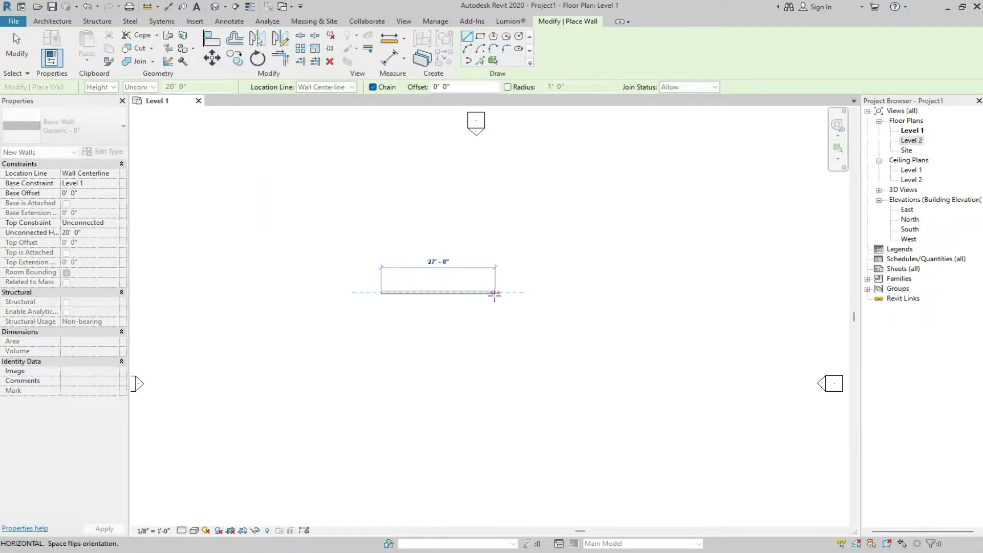
{"action": "left_click", "coordinate": [495, 292]}
{"action": "left_click", "coordinate": [495, 343]}
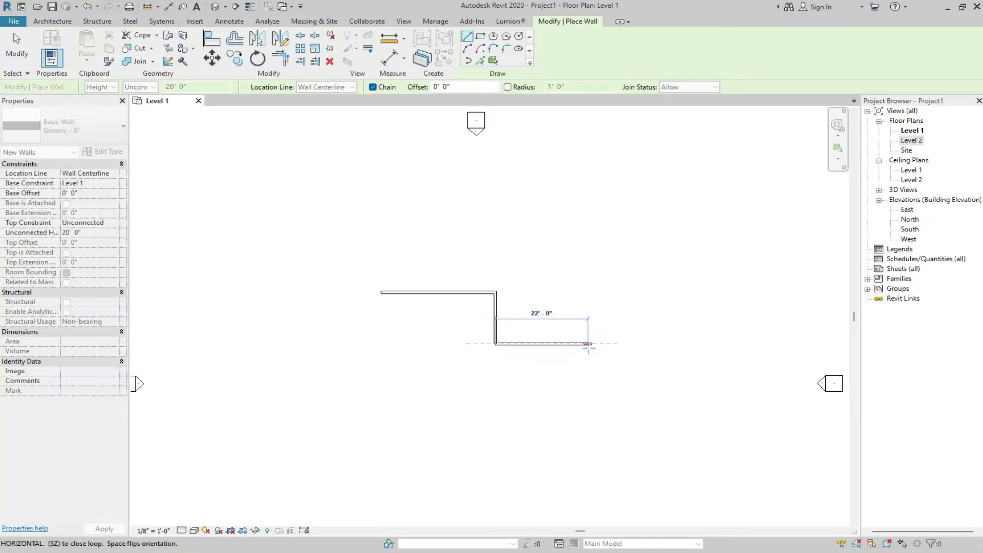
{"action": "left_click", "coordinate": [589, 344]}
Continue with 19'-6", 25', 7' and 25'-6" walls back to the starting corner.
{"action": "left_click", "coordinate": [588, 421]}
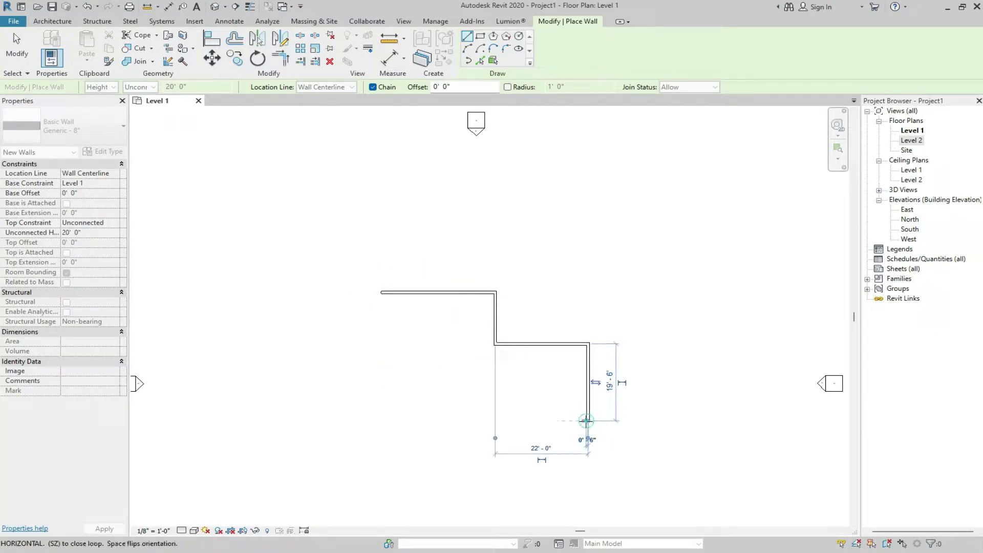
{"action": "left_click", "coordinate": [483, 421]}
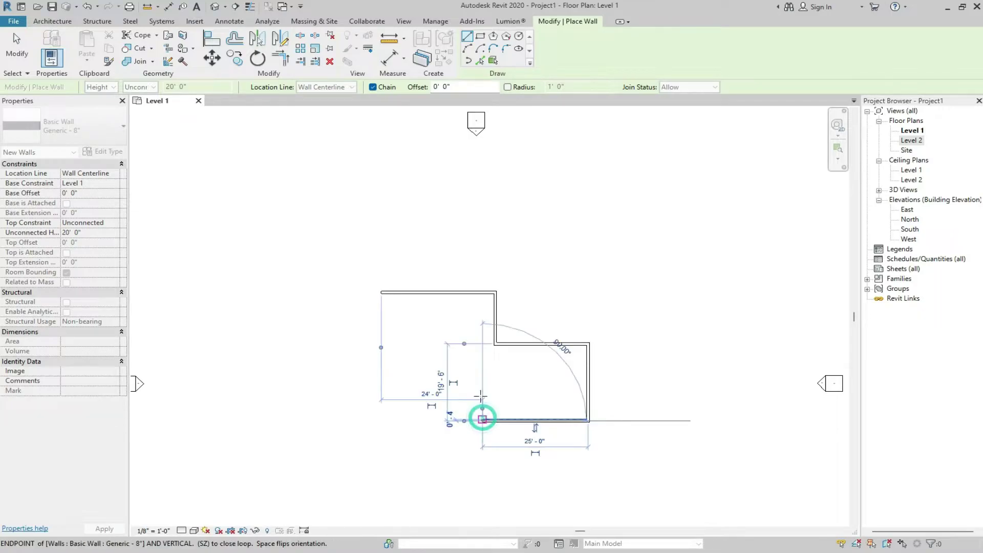
{"action": "left_click", "coordinate": [481, 393]}
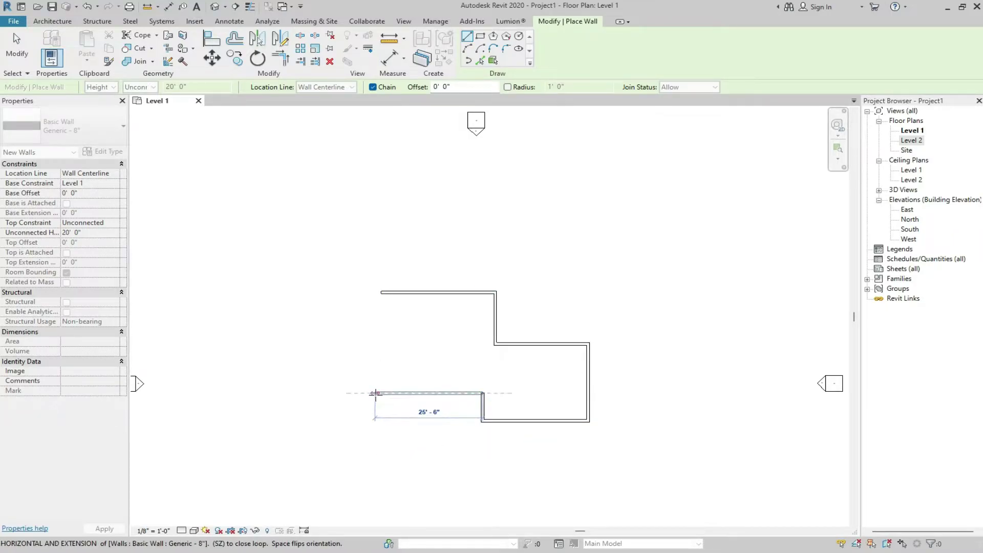
{"action": "left_click", "coordinate": [381, 393]}
{"action": "left_click", "coordinate": [382, 292]}
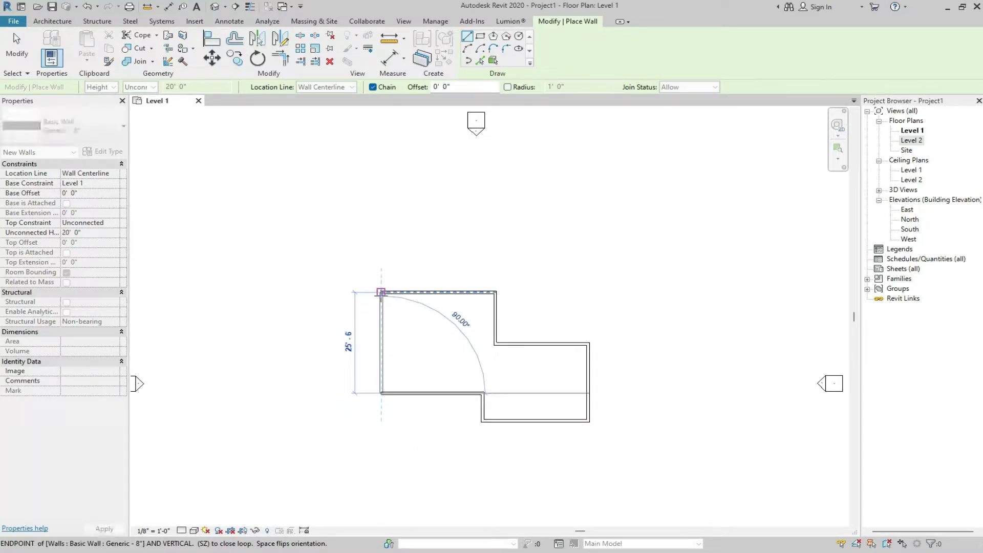
{"action": "scroll", "coordinate": [429, 454], "scroll_direction": "up", "scroll_amount": 2}
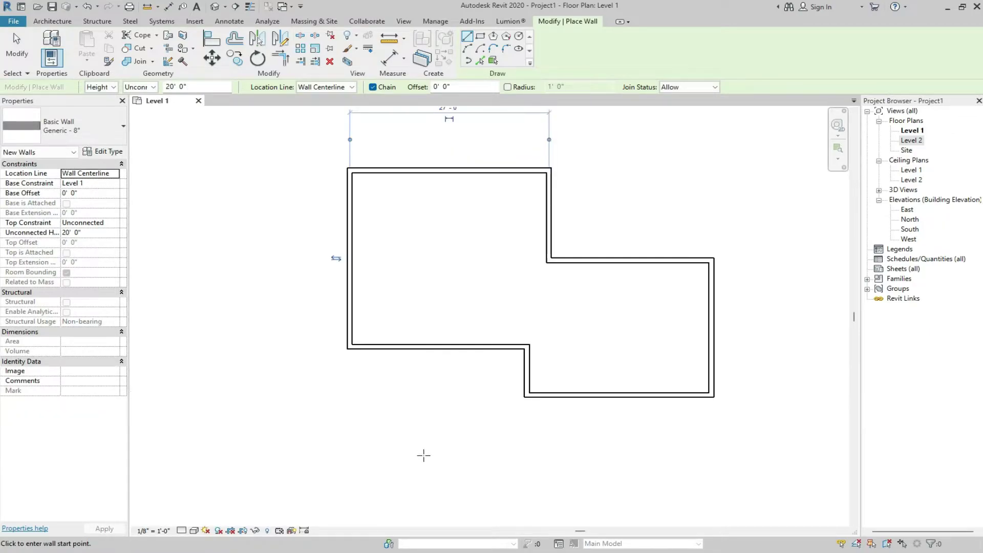
{"action": "key", "text": "Escape"}
{"action": "key", "text": "Escape"}
{"action": "scroll", "coordinate": [578, 160], "scroll_direction": "up", "scroll_amount": 1}
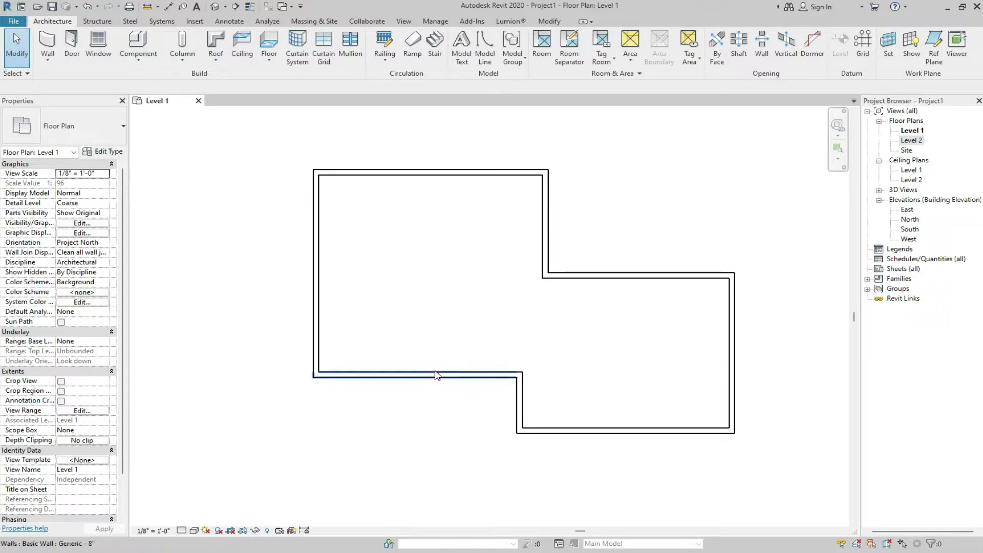
{"action": "left_click", "coordinate": [438, 374]}
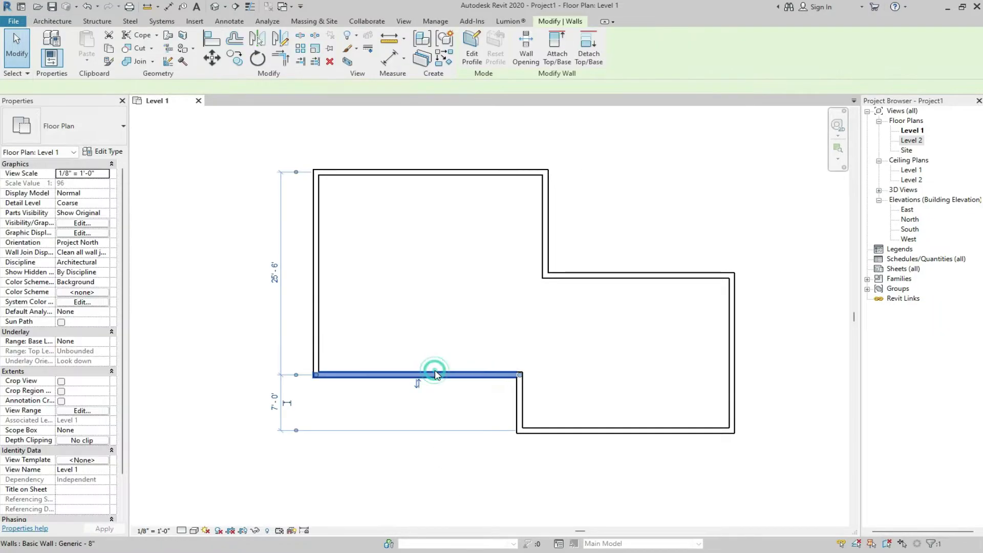
{"action": "left_click", "coordinate": [534, 435]}
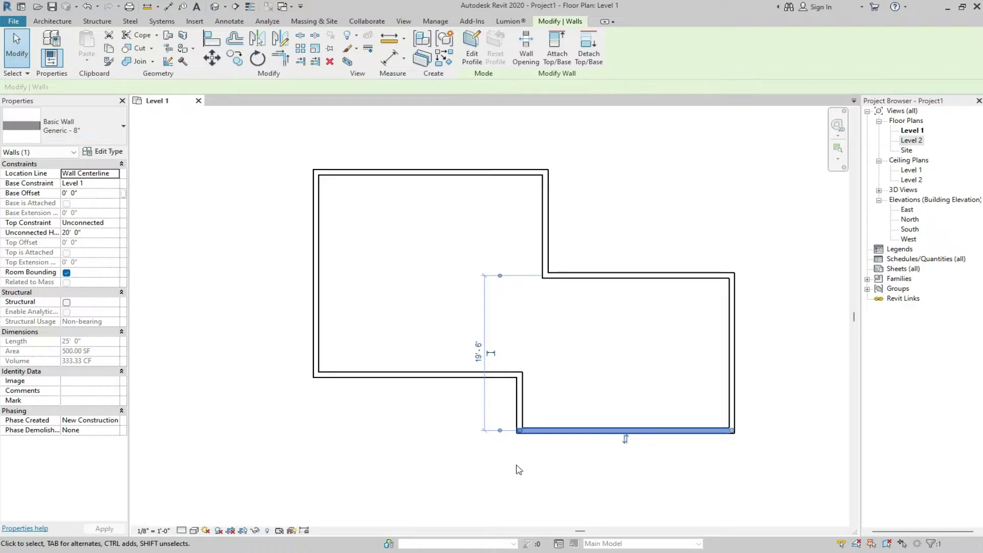
{"action": "left_click", "coordinate": [577, 275]}
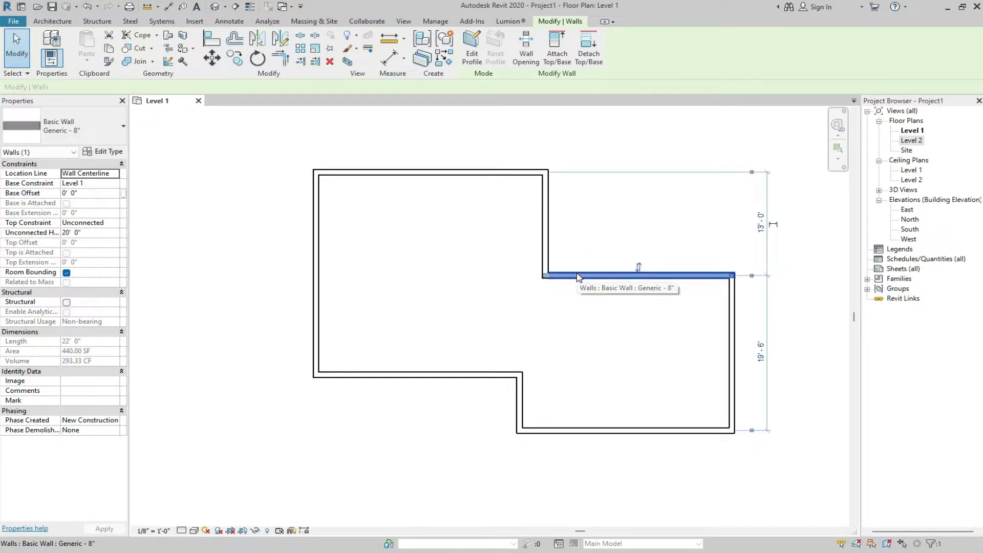
{"action": "left_click", "coordinate": [512, 172]}
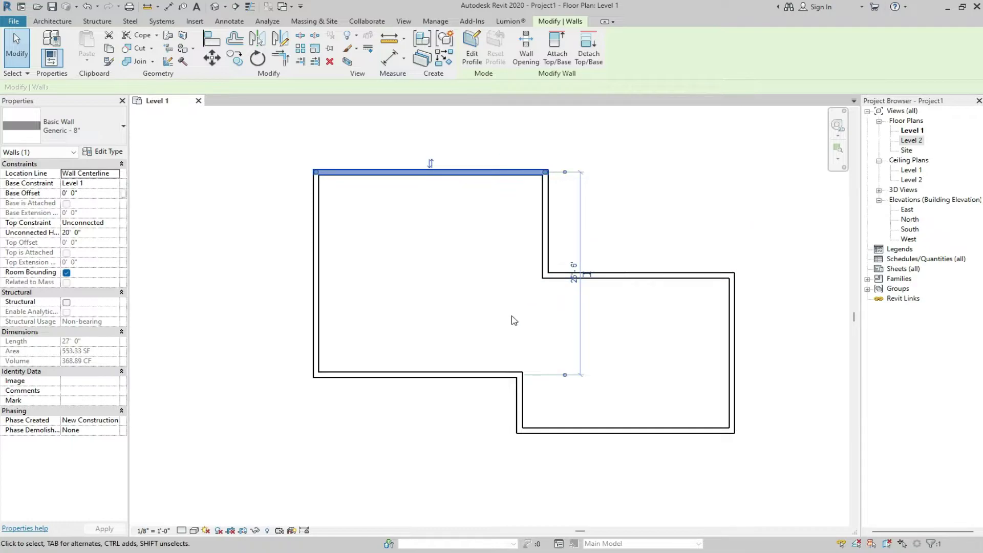
{"action": "left_click", "coordinate": [603, 276]}
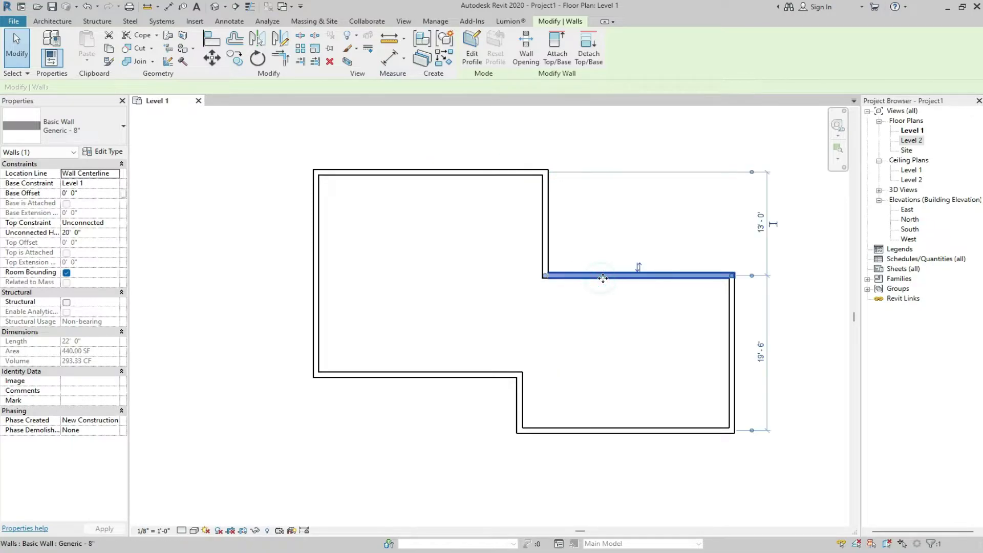
{"action": "left_click_drag", "start_coordinate": [602, 276], "coordinate": [610, 149]}
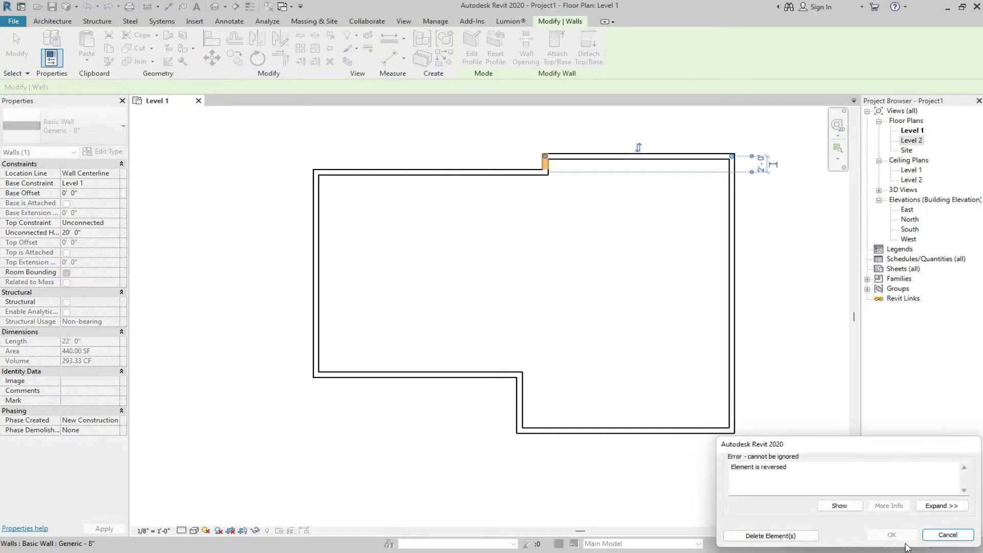
{"action": "left_click", "coordinate": [948, 535]}
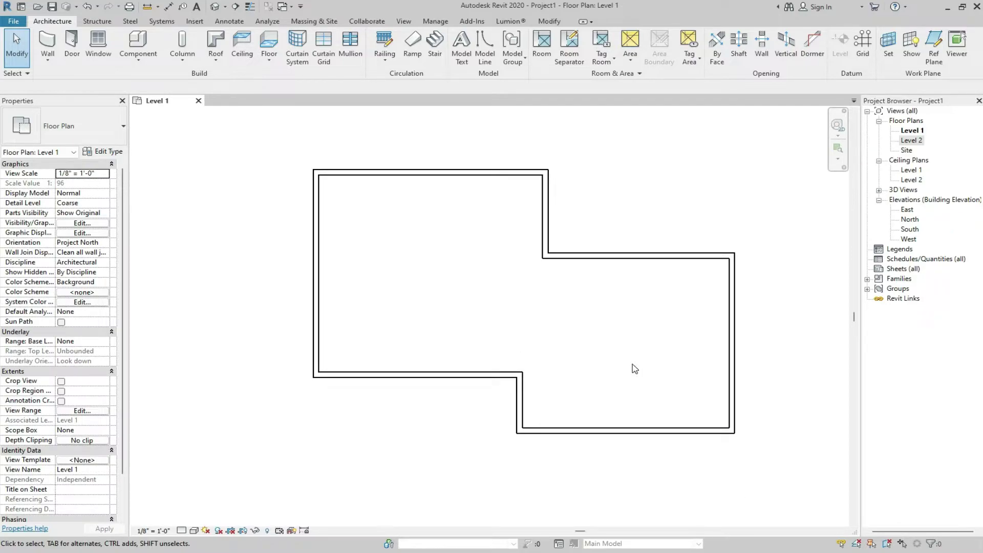
Start Align with AL, show the Modify tab tools, then cancel the command.
{"action": "key", "text": "a"}
{"action": "key", "text": "l"}
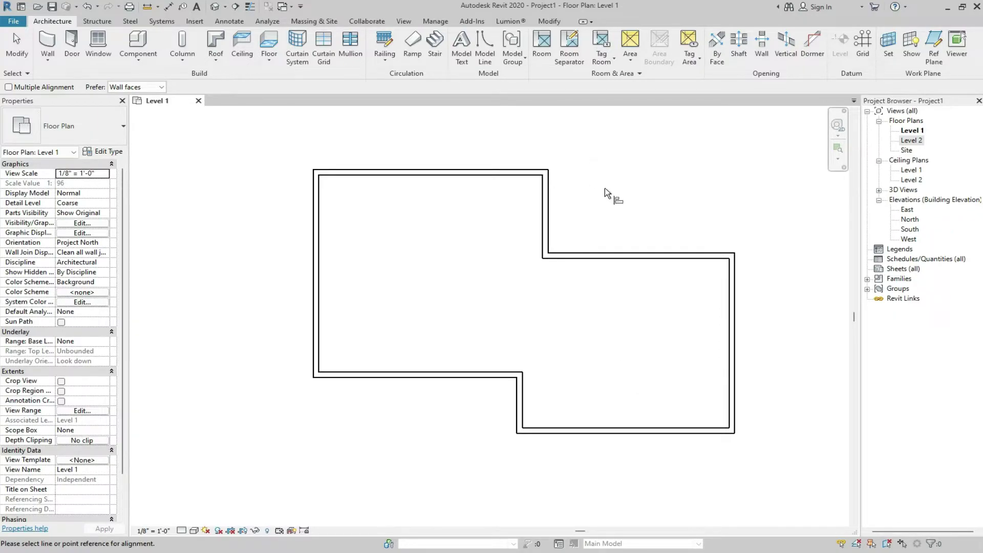
{"action": "left_click", "coordinate": [556, 23]}
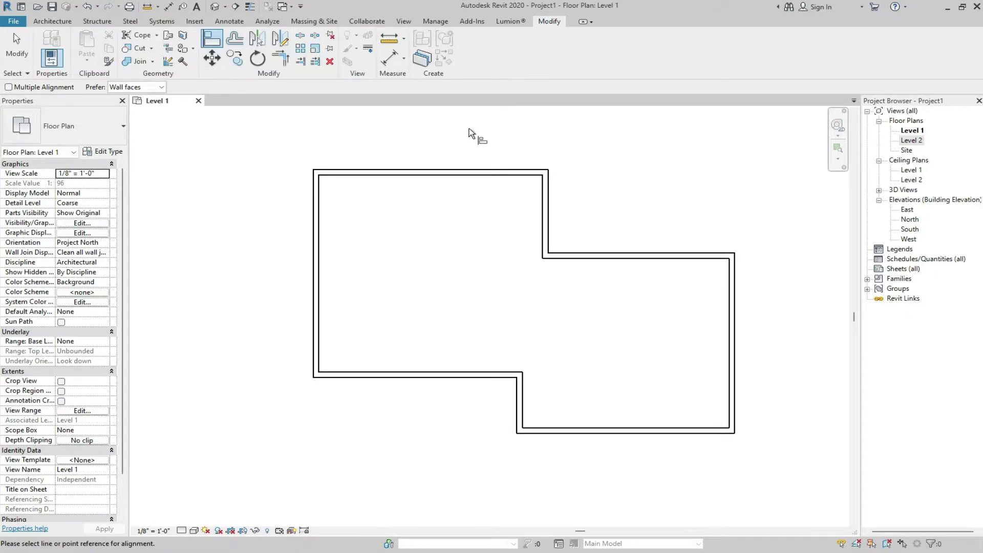
{"action": "key", "text": "Escape"}
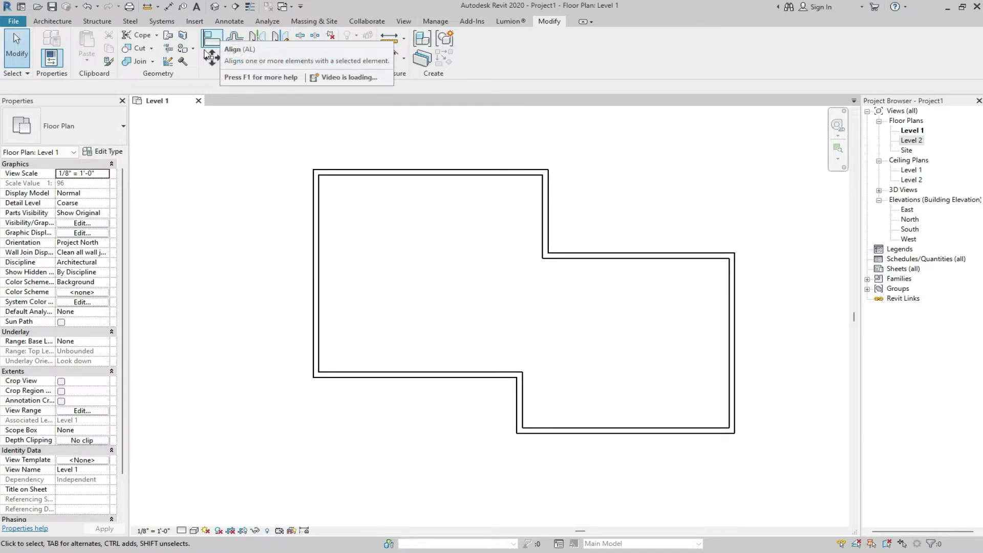
Align the inner bottom wall to the lowest wall face, unjoining and deleting the failing wall.
{"action": "left_click", "coordinate": [213, 39]}
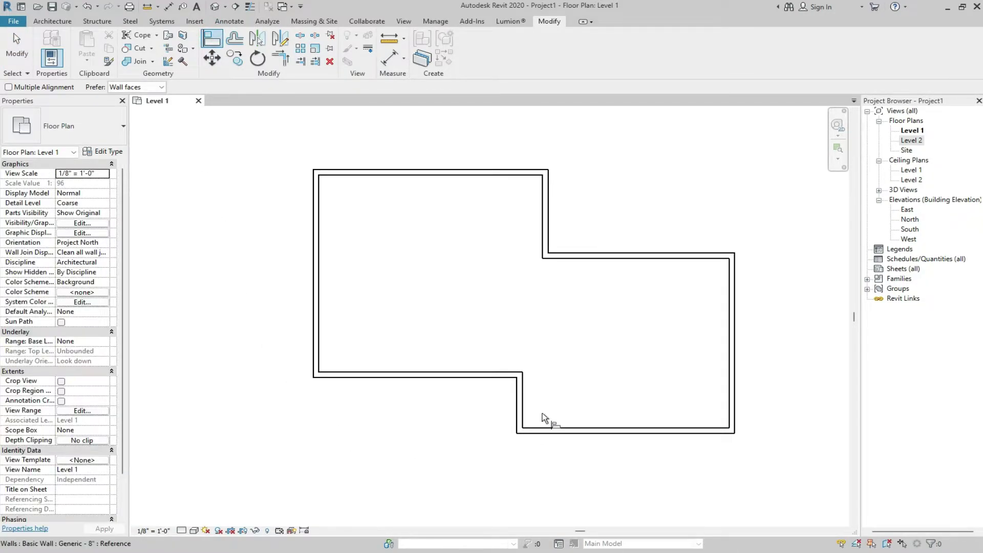
{"action": "scroll", "coordinate": [438, 389], "scroll_direction": "up", "scroll_amount": 2}
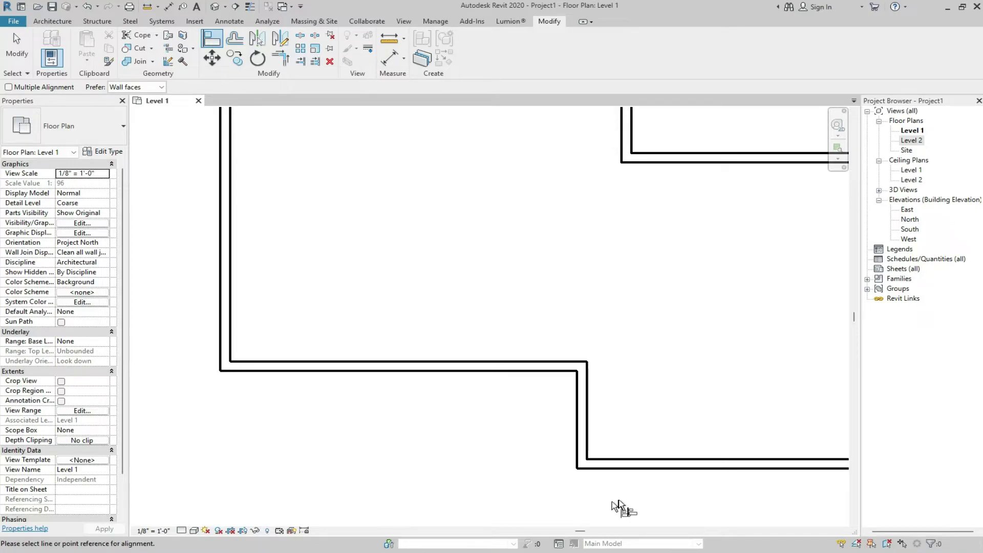
{"action": "left_click", "coordinate": [620, 470]}
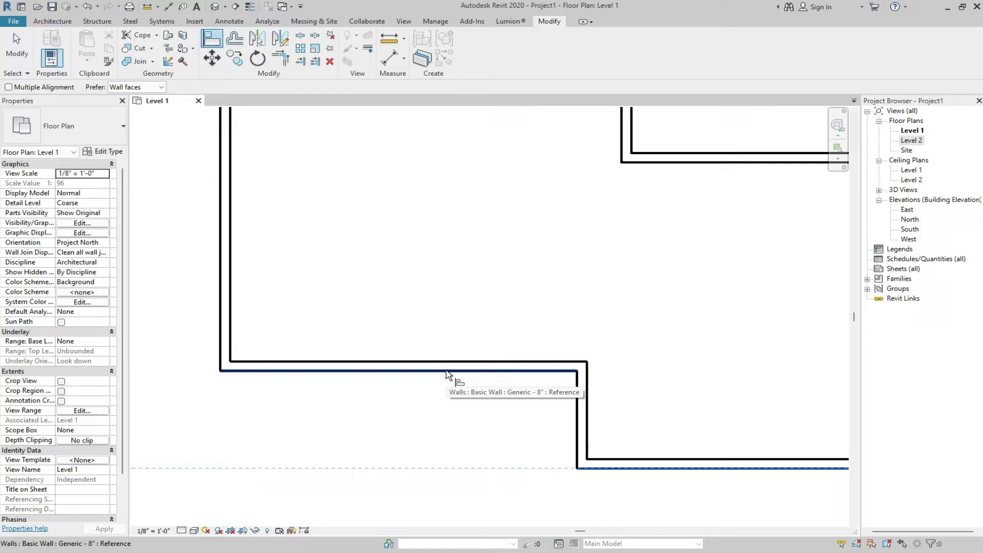
{"action": "left_click", "coordinate": [446, 371]}
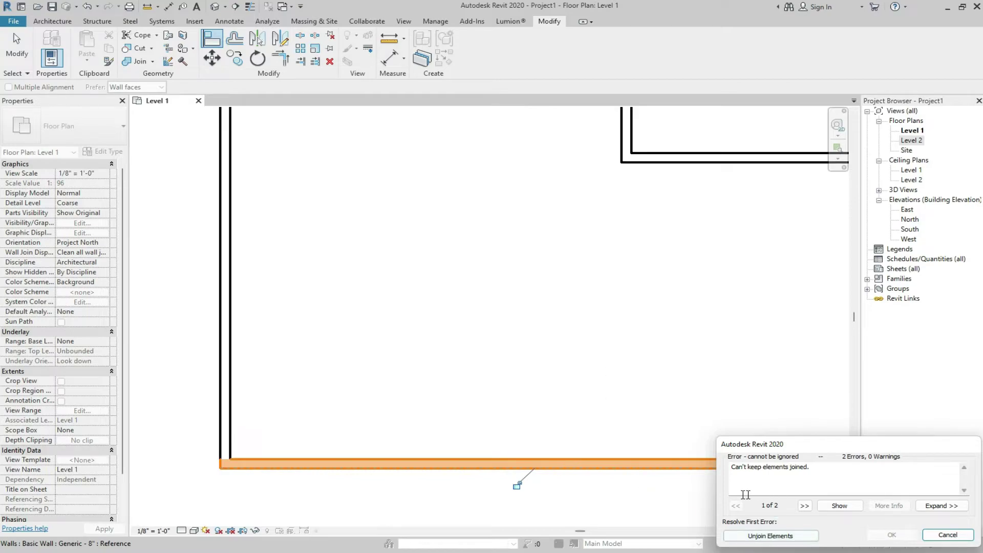
{"action": "left_click", "coordinate": [778, 536]}
{"action": "left_click", "coordinate": [784, 536]}
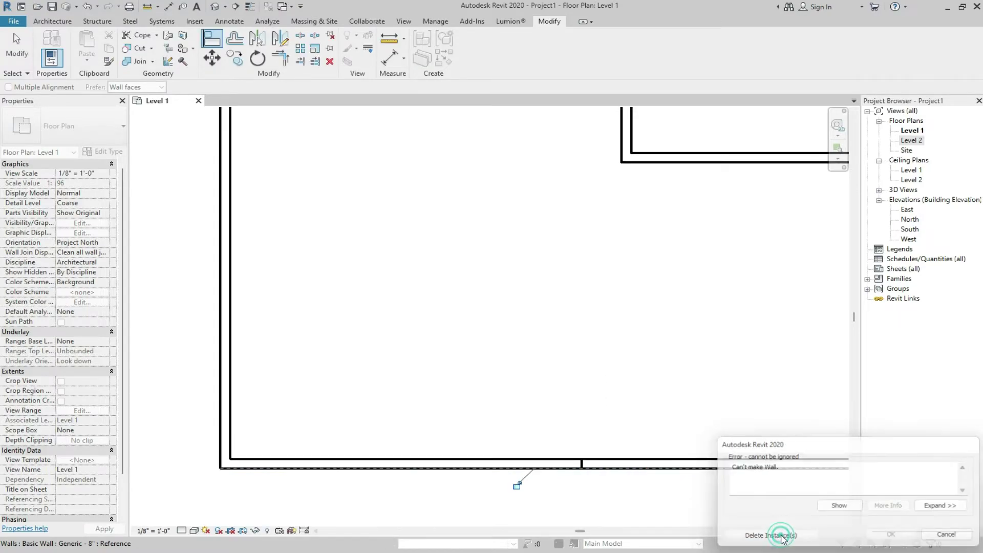
Align the lower stepped top wall flush with the upper top wall, unjoining the walls.
{"action": "scroll", "coordinate": [563, 481], "scroll_direction": "down", "scroll_amount": 2}
{"action": "scroll", "coordinate": [568, 474], "scroll_direction": "up", "scroll_amount": 2}
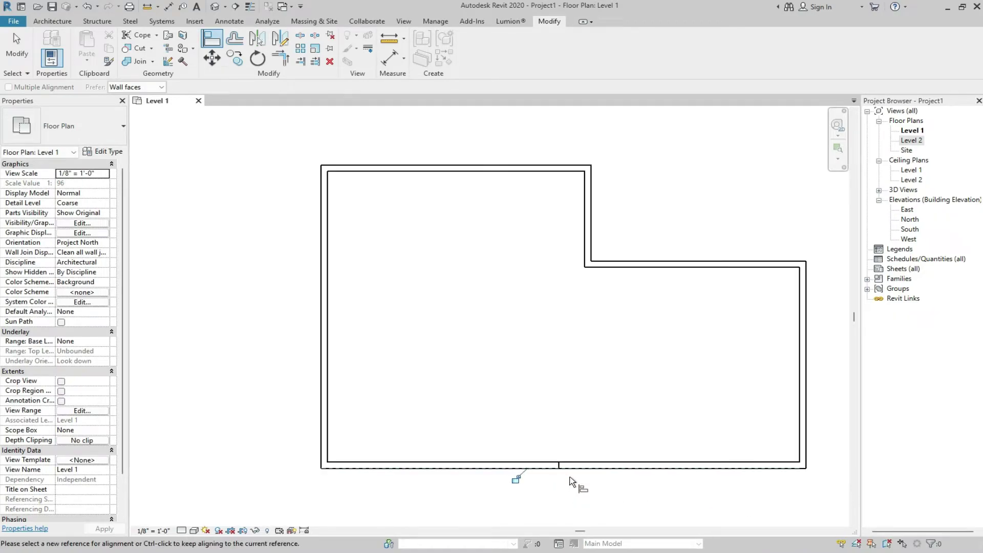
{"action": "scroll", "coordinate": [560, 468], "scroll_direction": "up", "scroll_amount": 1}
{"action": "scroll", "coordinate": [560, 469], "scroll_direction": "up", "scroll_amount": 3}
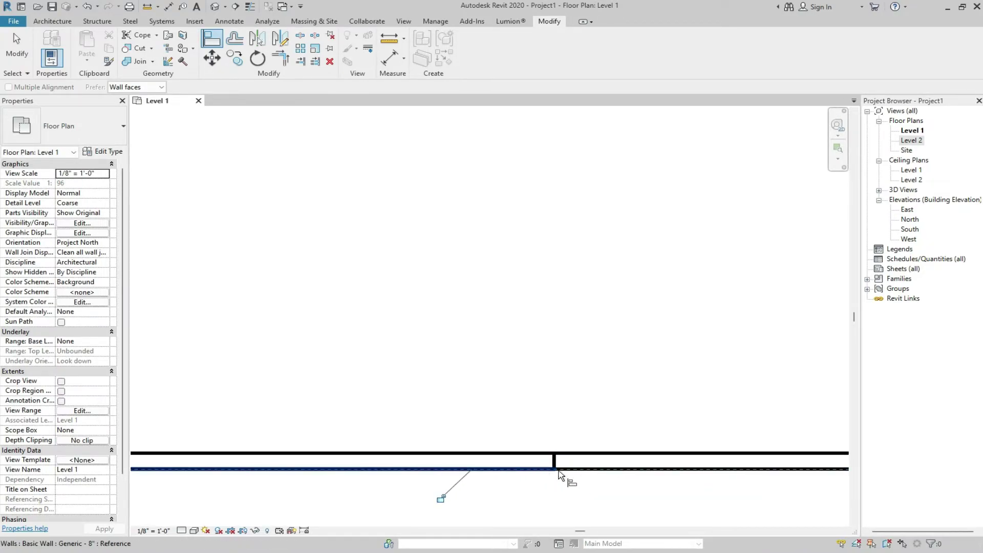
{"action": "left_click", "coordinate": [558, 471]}
{"action": "scroll", "coordinate": [576, 479], "scroll_direction": "down", "scroll_amount": 4}
{"action": "scroll", "coordinate": [537, 484], "scroll_direction": "down", "scroll_amount": 1}
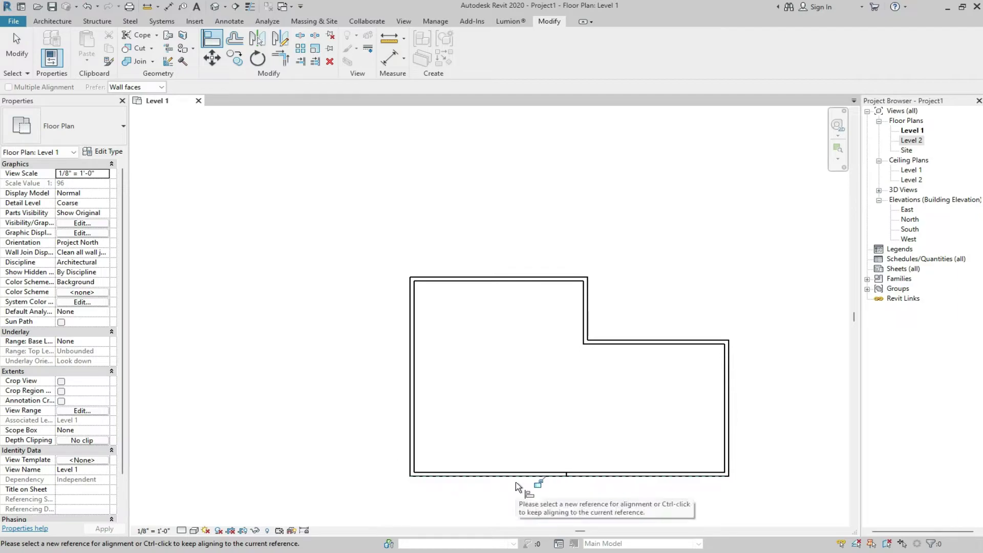
{"action": "scroll", "coordinate": [623, 308], "scroll_direction": "up", "scroll_amount": 2}
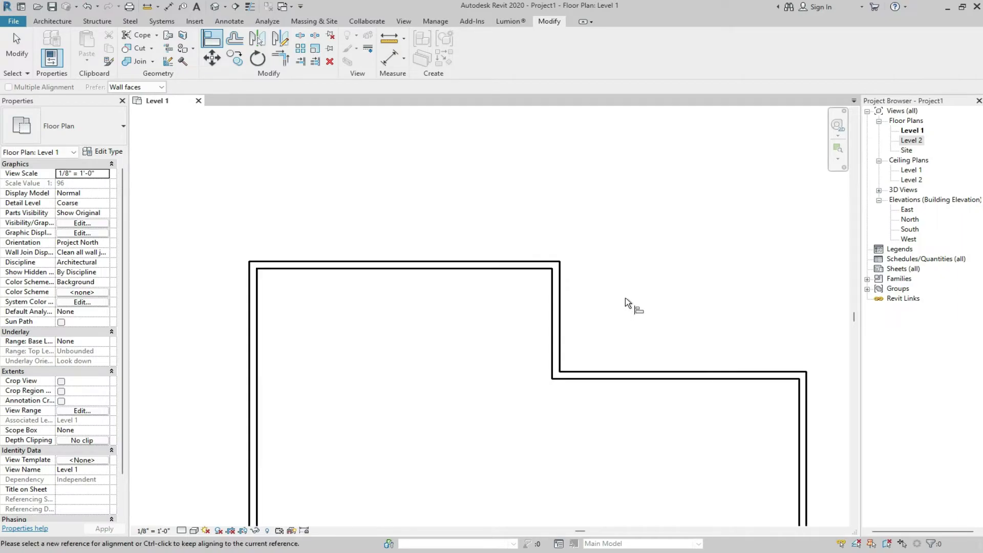
{"action": "scroll", "coordinate": [623, 309], "scroll_direction": "up", "scroll_amount": 2}
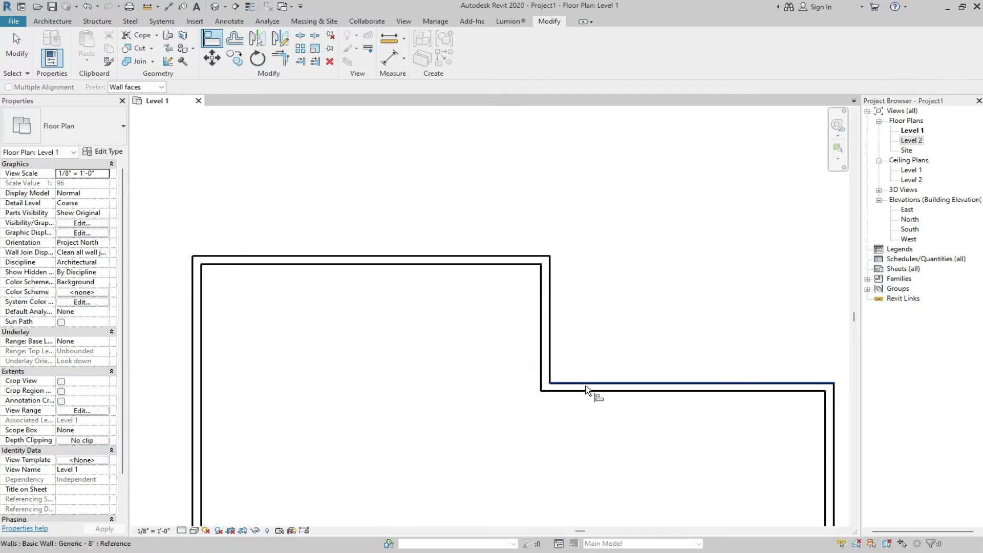
{"action": "left_click", "coordinate": [480, 256]}
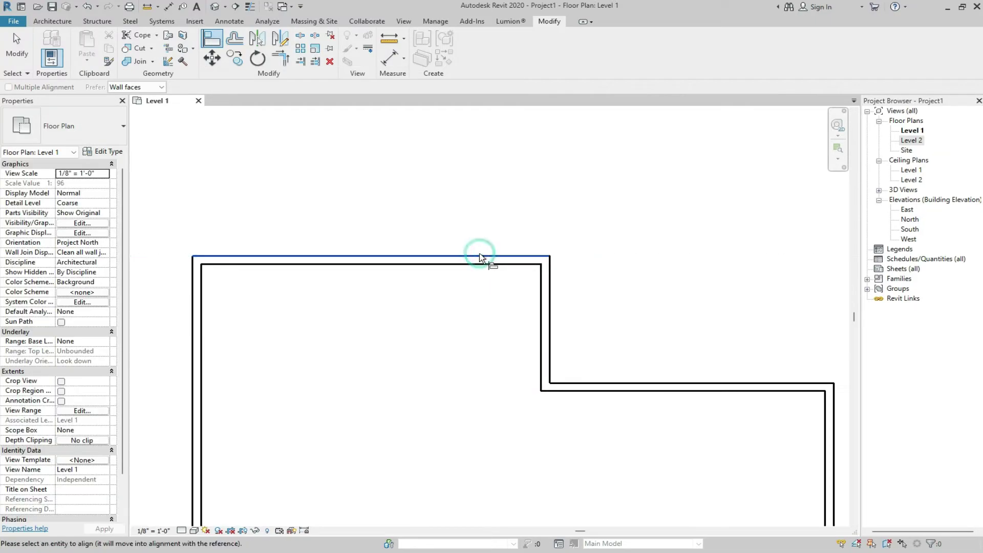
{"action": "left_click", "coordinate": [613, 388]}
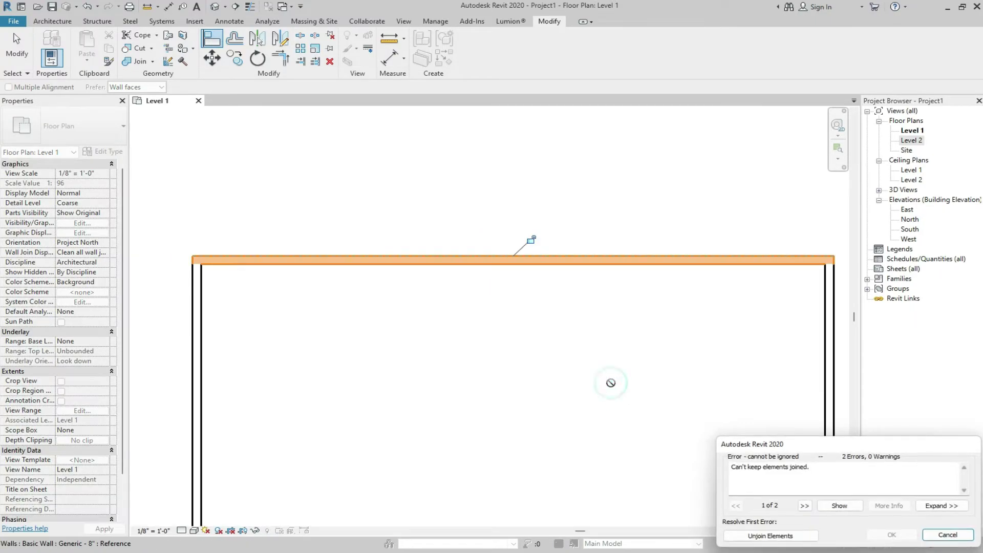
{"action": "left_click", "coordinate": [760, 536]}
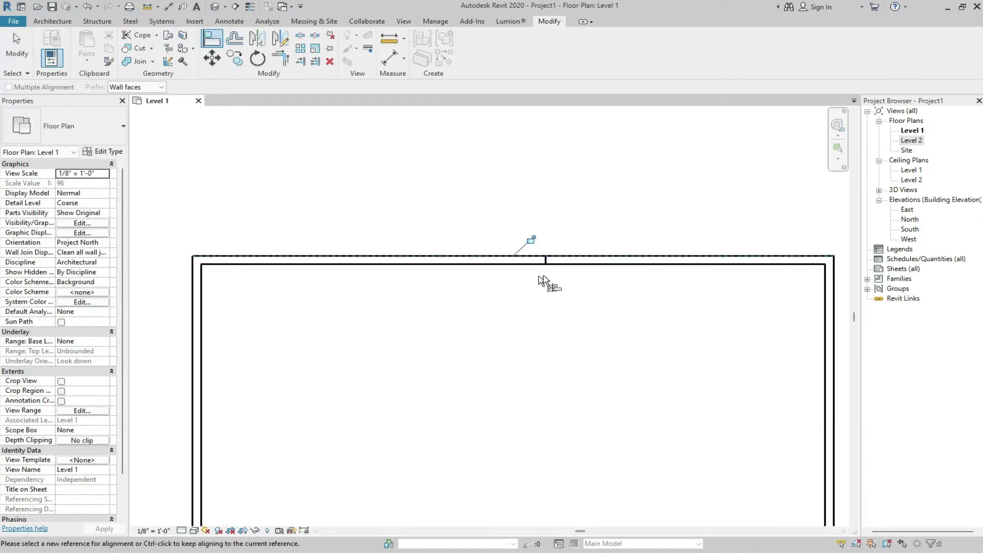
{"action": "scroll", "coordinate": [528, 235], "scroll_direction": "down", "scroll_amount": 2}
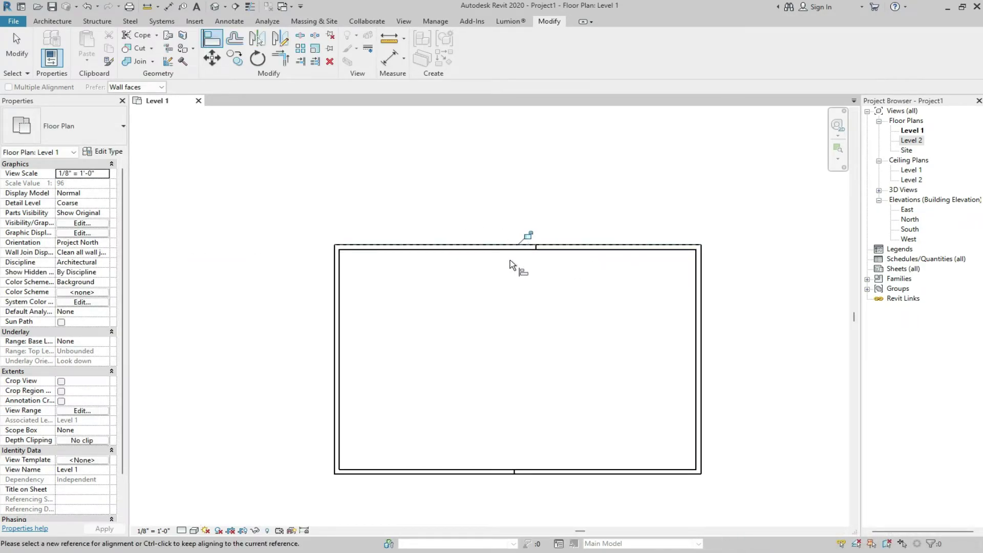
{"action": "scroll", "coordinate": [533, 249], "scroll_direction": "down", "scroll_amount": 2}
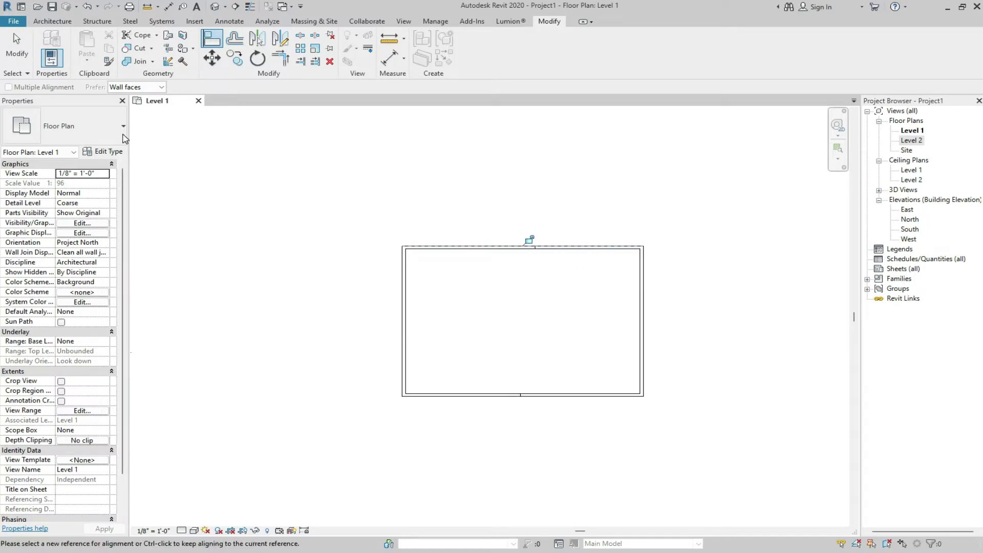
Draw a vertical wall leg to the left of the enclosure.
{"action": "left_click", "coordinate": [52, 21]}
{"action": "left_click", "coordinate": [48, 41]}
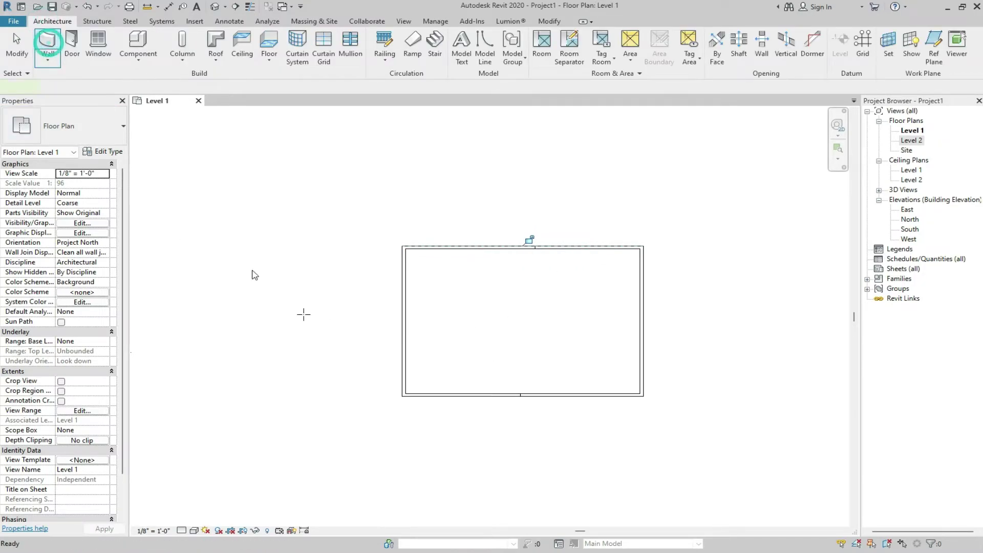
{"action": "left_click", "coordinate": [348, 248]}
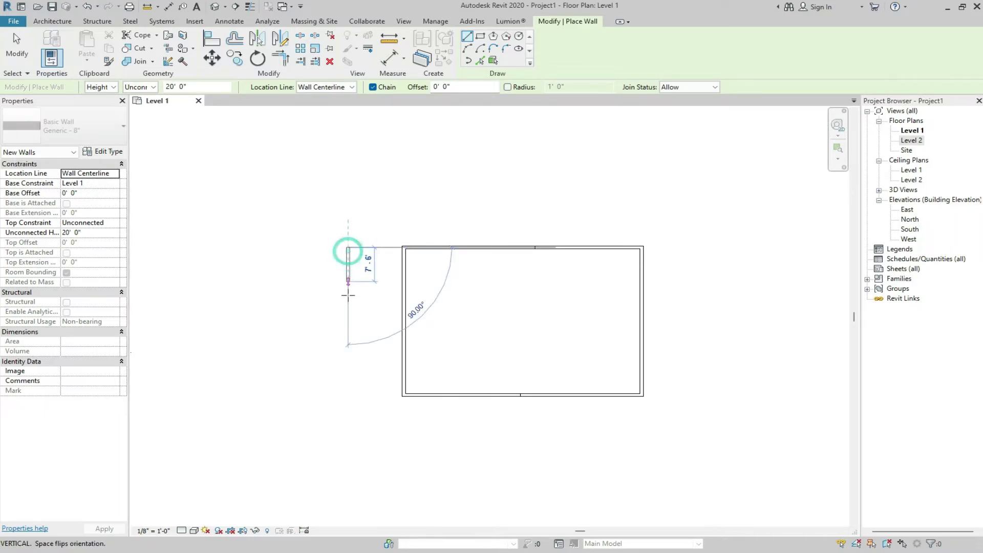
{"action": "left_click", "coordinate": [343, 340]}
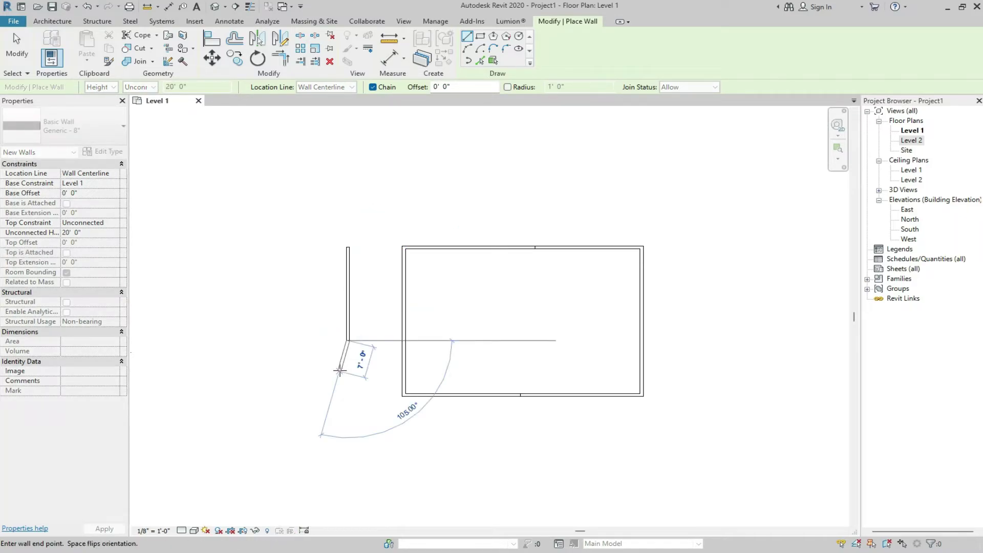
{"action": "key", "text": "Escape"}
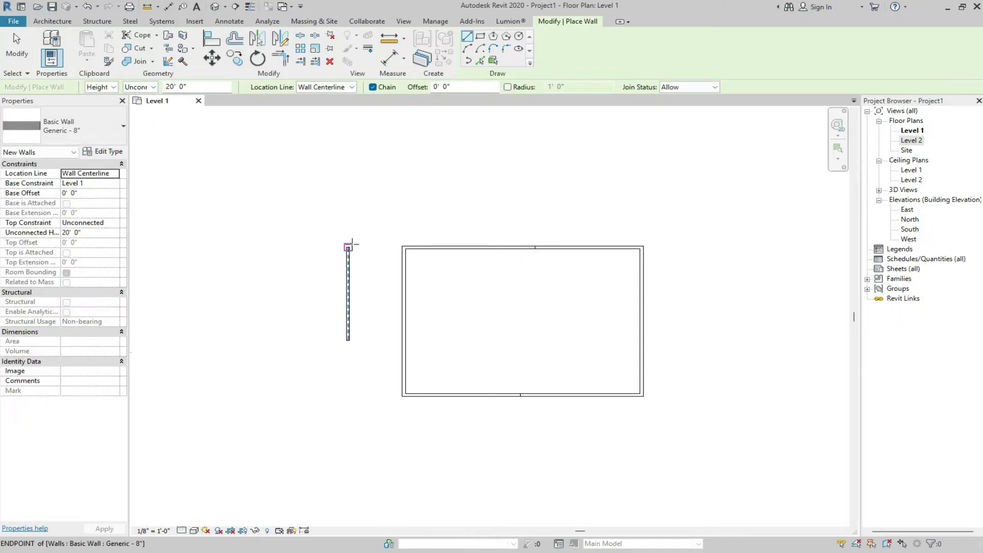
Chain walls up the left, across the top and down the right side.
{"action": "left_click", "coordinate": [349, 247]}
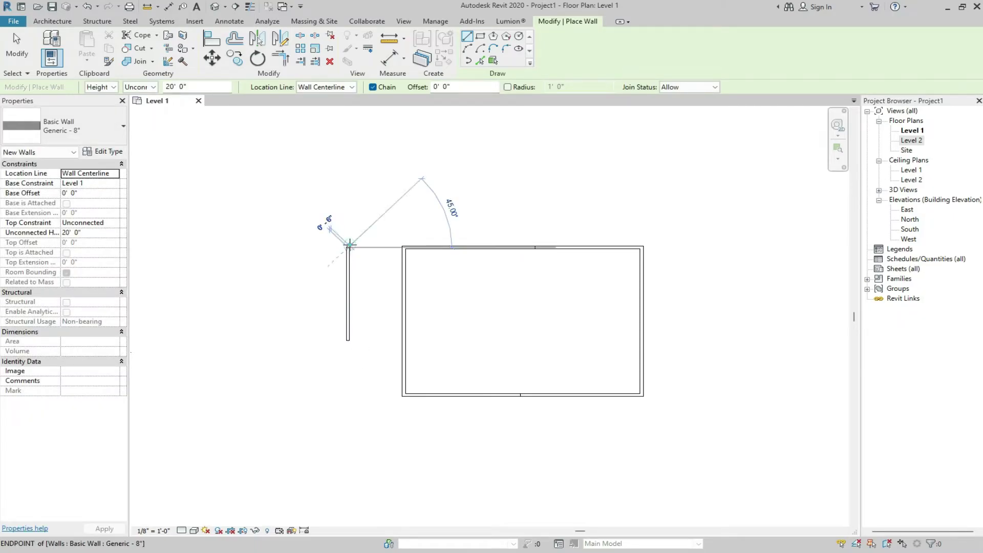
{"action": "left_click", "coordinate": [349, 204]}
{"action": "left_click", "coordinate": [684, 206]}
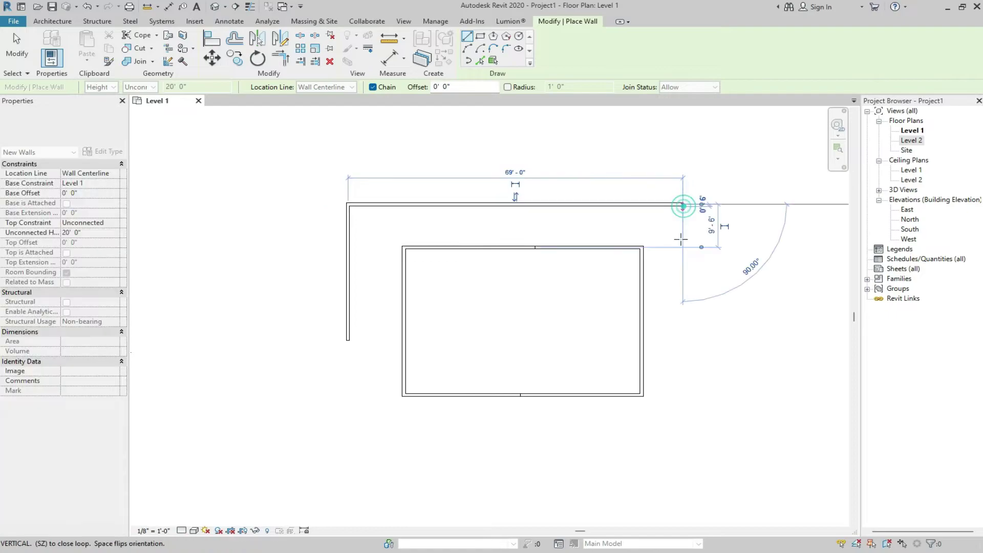
{"action": "left_click", "coordinate": [683, 381]}
{"action": "key", "text": "Escape"}
{"action": "key", "text": "Escape"}
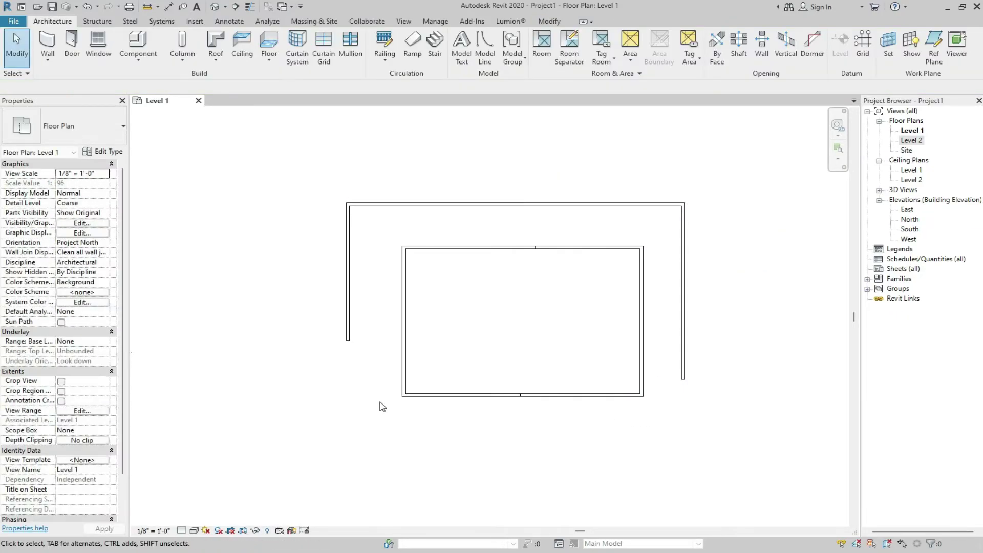
Drag the left outer wall's lower end so the wall measures 30'-0".
{"action": "scroll", "coordinate": [375, 381], "scroll_direction": "up", "scroll_amount": 2}
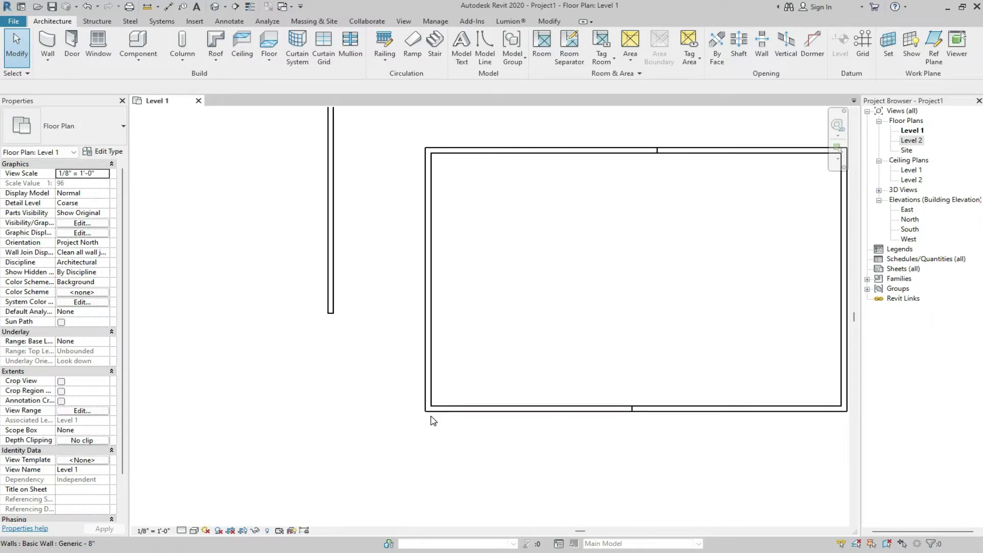
{"action": "left_click", "coordinate": [331, 296]}
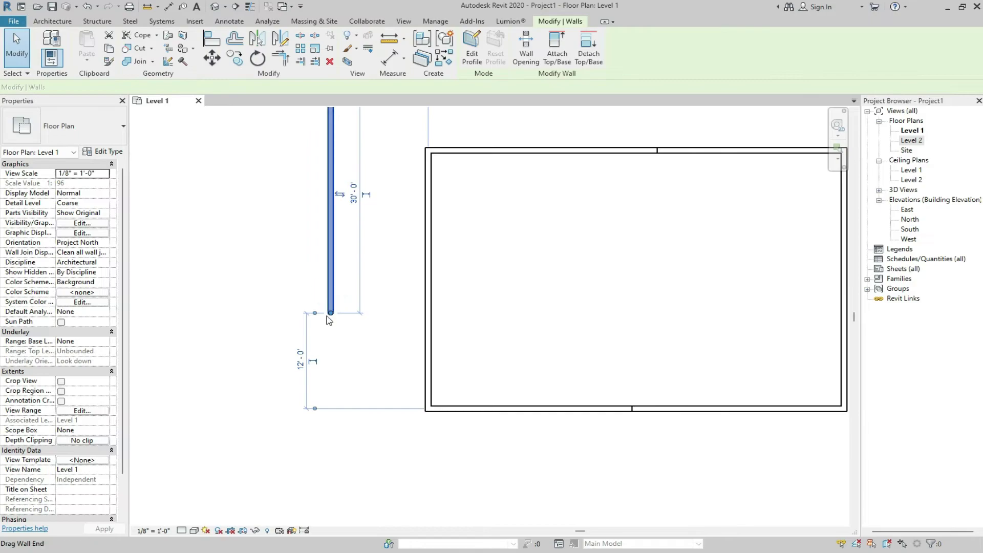
{"action": "left_click_drag", "start_coordinate": [330, 313], "coordinate": [330, 322]}
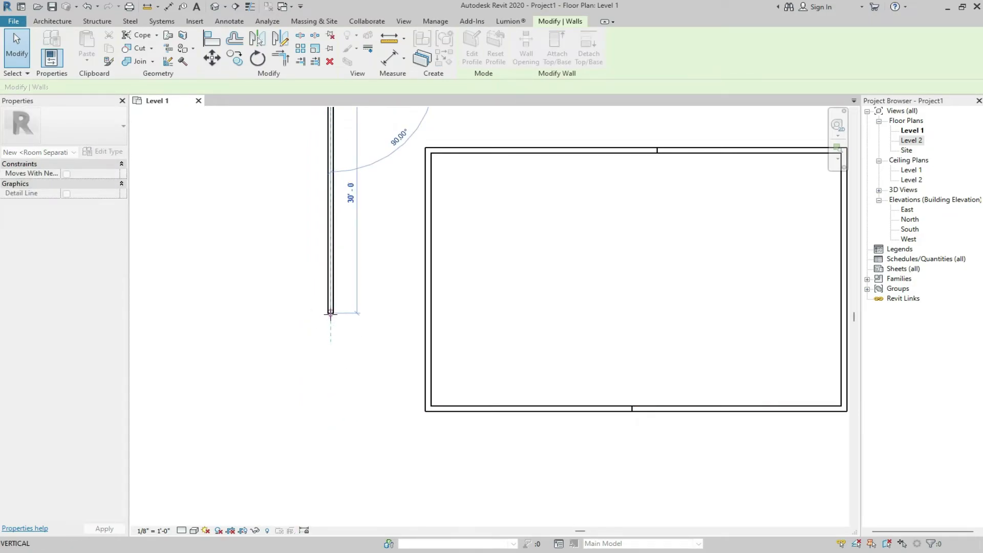
{"action": "left_click_drag", "start_coordinate": [331, 321], "coordinate": [331, 313]}
{"action": "left_click", "coordinate": [352, 363]}
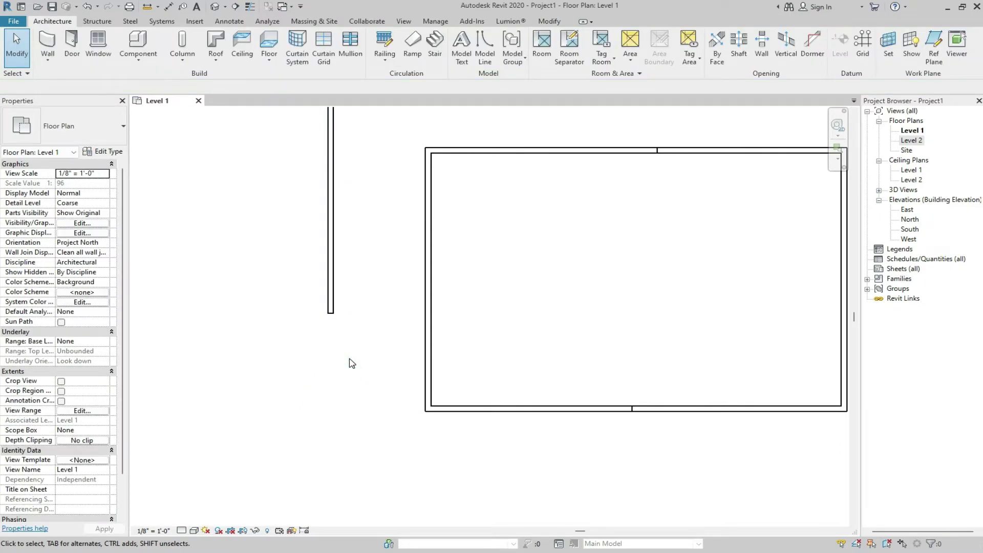
Use Align (AL) to extend the left and right outer legs to the enclosure's bottom face.
{"action": "key", "text": "a"}
{"action": "key", "text": "l"}
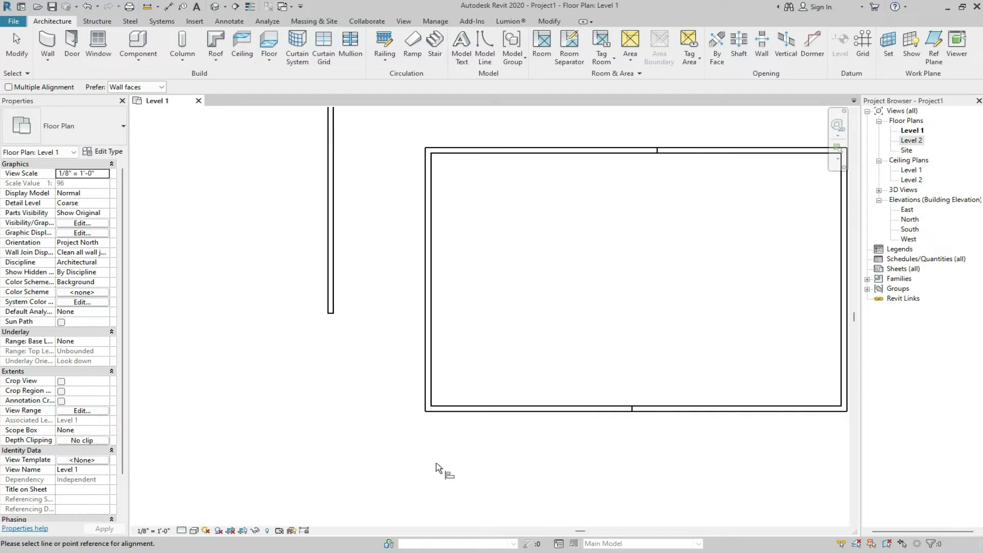
{"action": "left_click", "coordinate": [460, 413]}
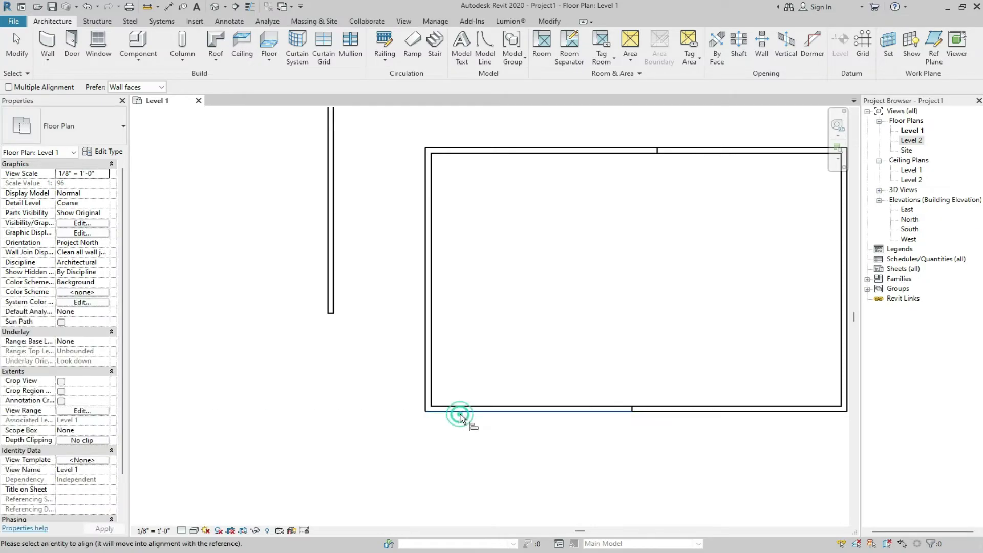
{"action": "left_click", "coordinate": [332, 311]}
{"action": "scroll", "coordinate": [366, 446], "scroll_direction": "down", "scroll_amount": 2}
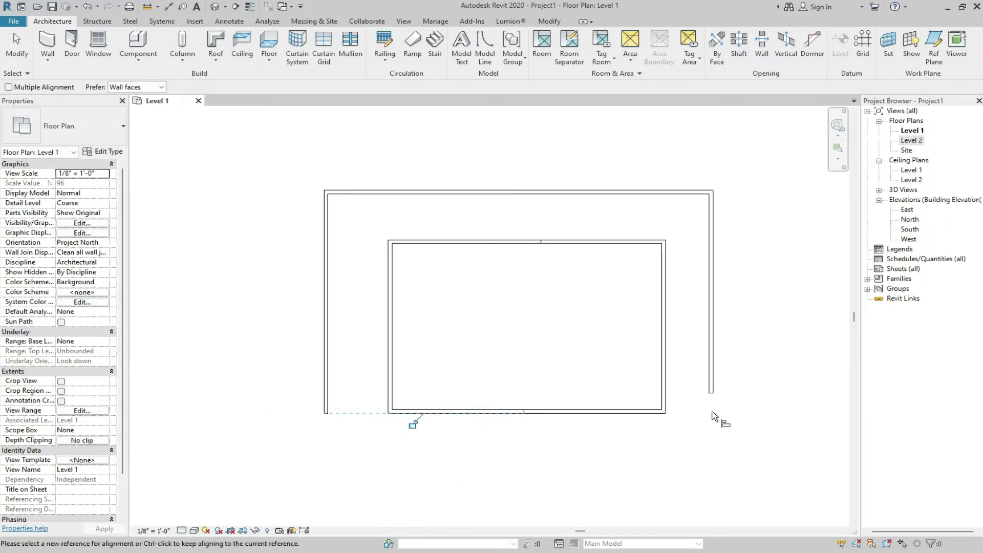
{"action": "scroll", "coordinate": [719, 393], "scroll_direction": "up", "scroll_amount": 4}
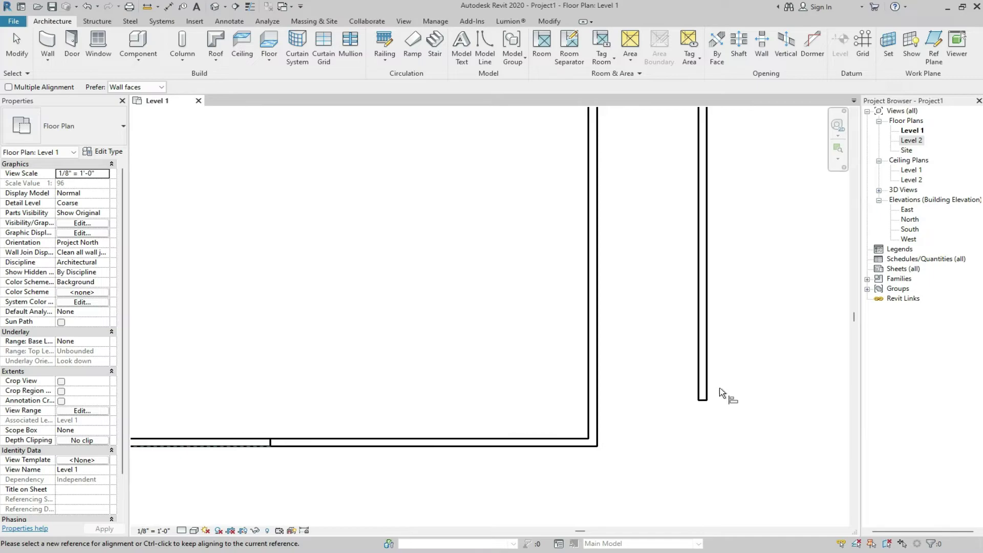
{"action": "left_click", "coordinate": [549, 446]}
{"action": "left_click", "coordinate": [702, 399]}
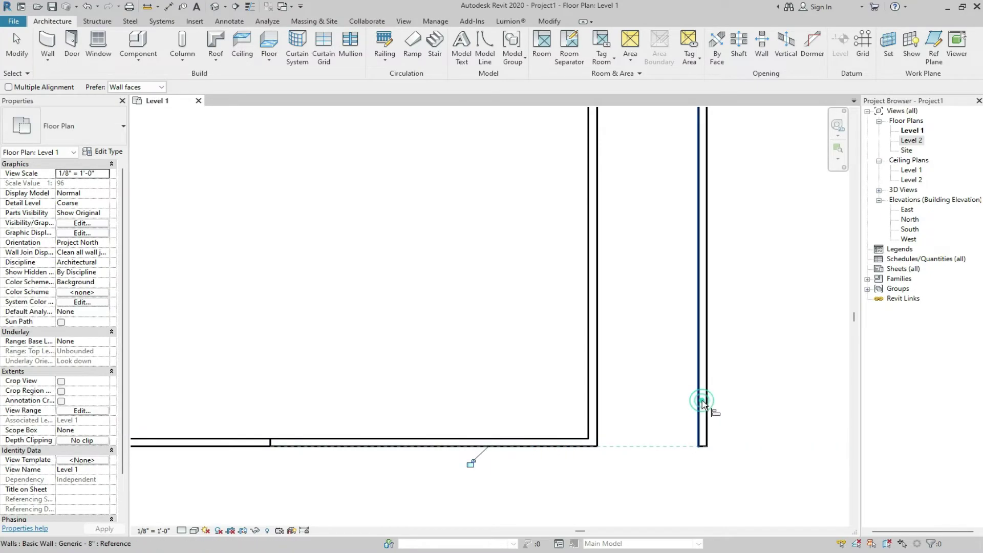
{"action": "scroll", "coordinate": [521, 451], "scroll_direction": "down", "scroll_amount": 2}
{"action": "scroll", "coordinate": [671, 442], "scroll_direction": "down", "scroll_amount": 1}
{"action": "scroll", "coordinate": [670, 443], "scroll_direction": "up", "scroll_amount": 2}
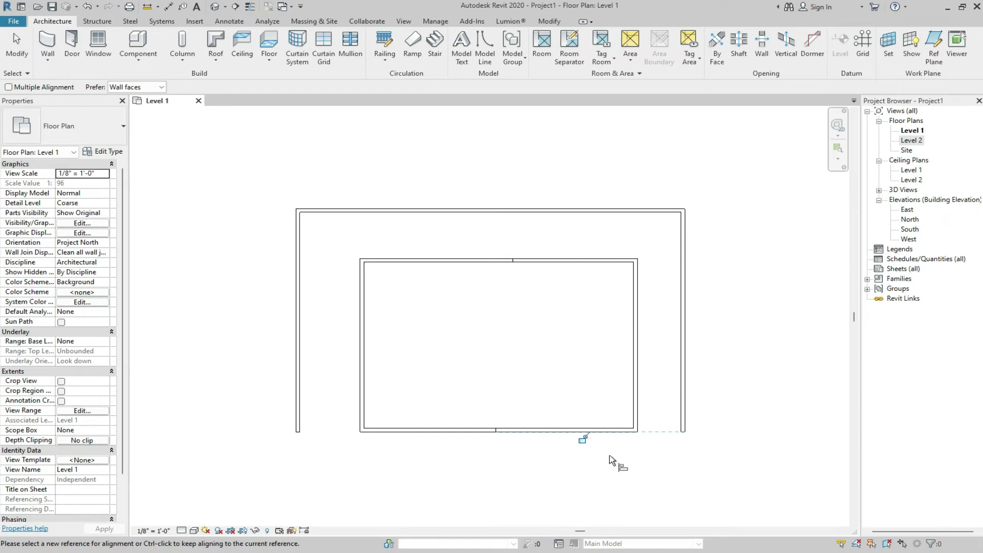
{"action": "left_click", "coordinate": [547, 23]}
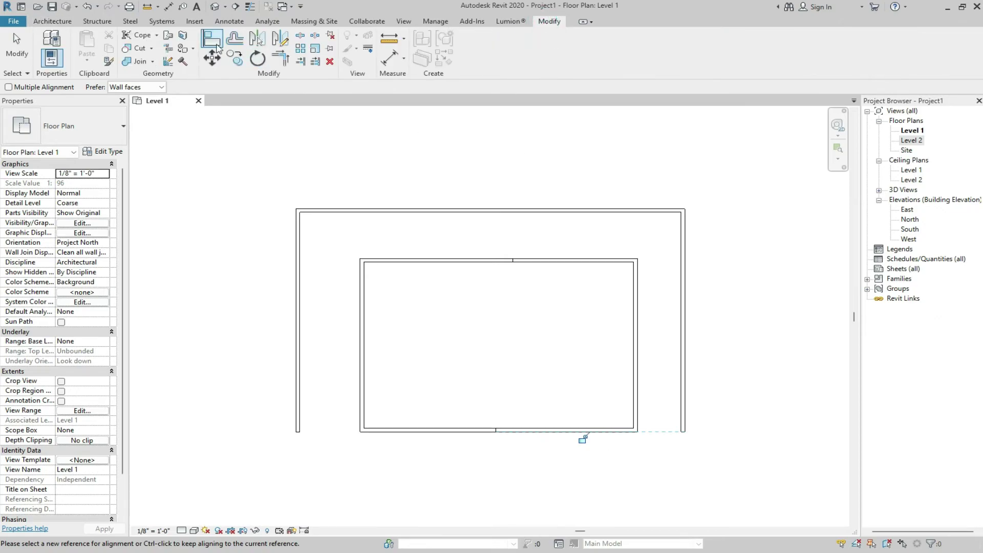
{"action": "left_click", "coordinate": [212, 39]}
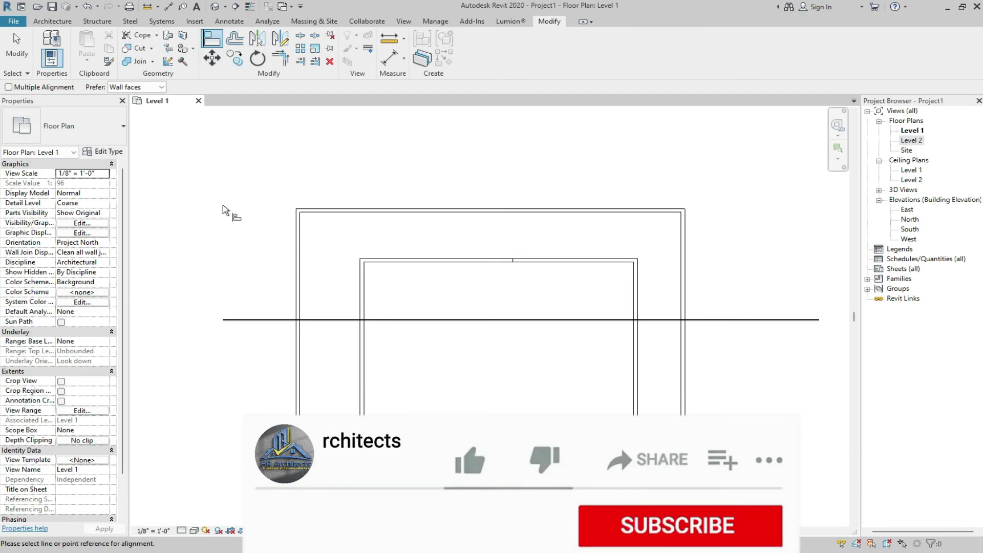